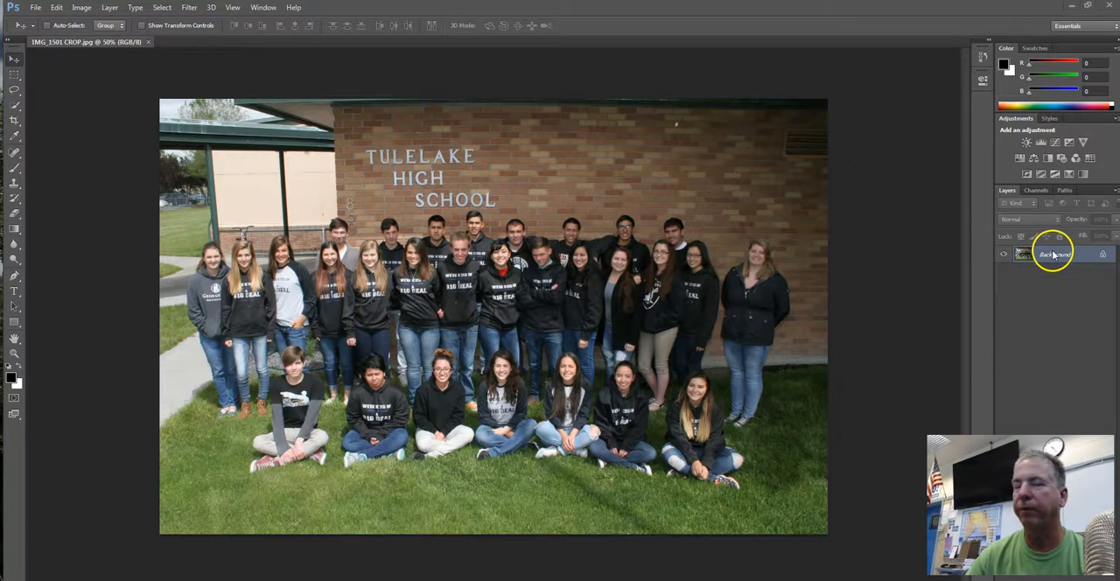
# Create a new layer in Overlay mode, filled with the Overlay-neutral color (50% gray)
pyautogui.click(110, 8)
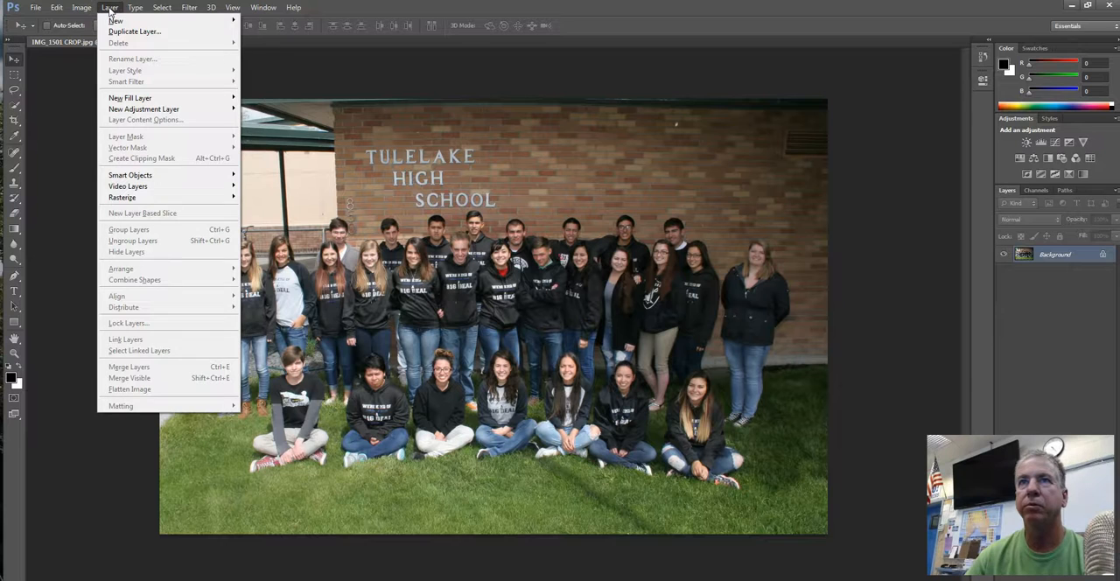
pyautogui.moveTo(126, 22)
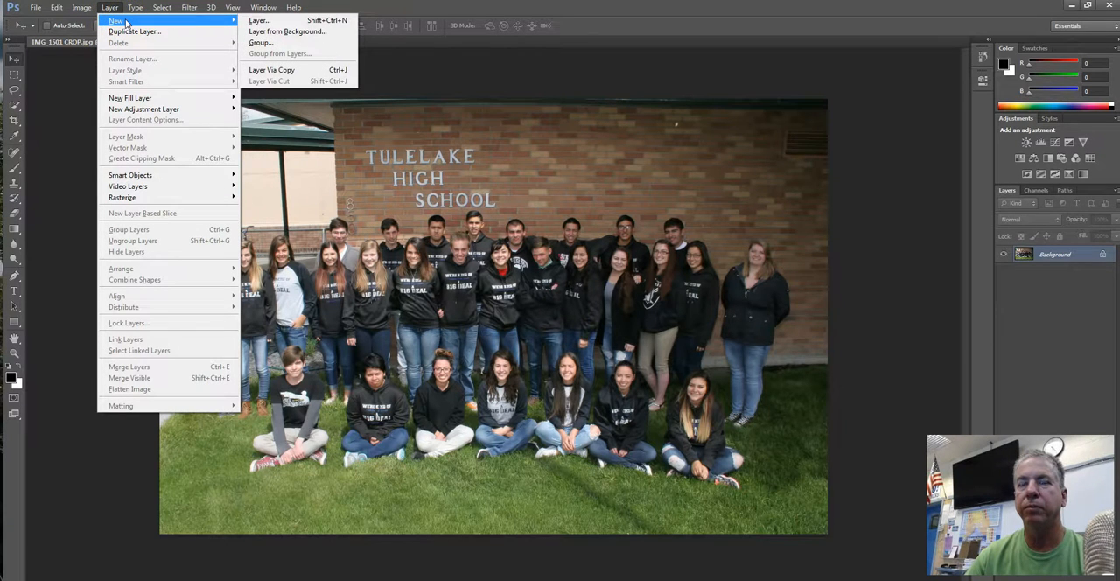
pyautogui.click(257, 22)
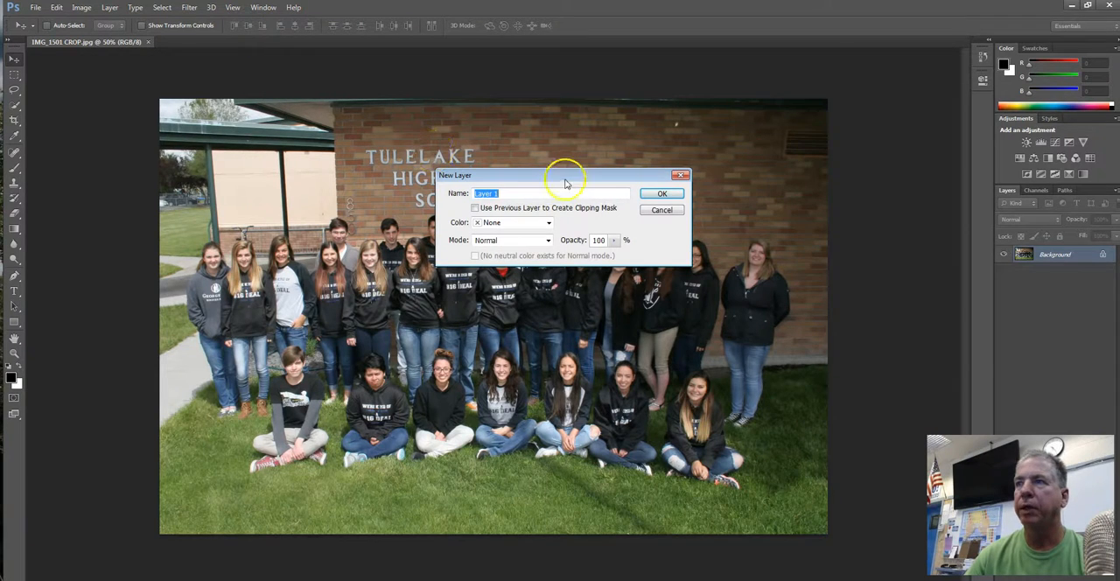
pyautogui.moveTo(561, 178); pyautogui.dragTo(481, 207)
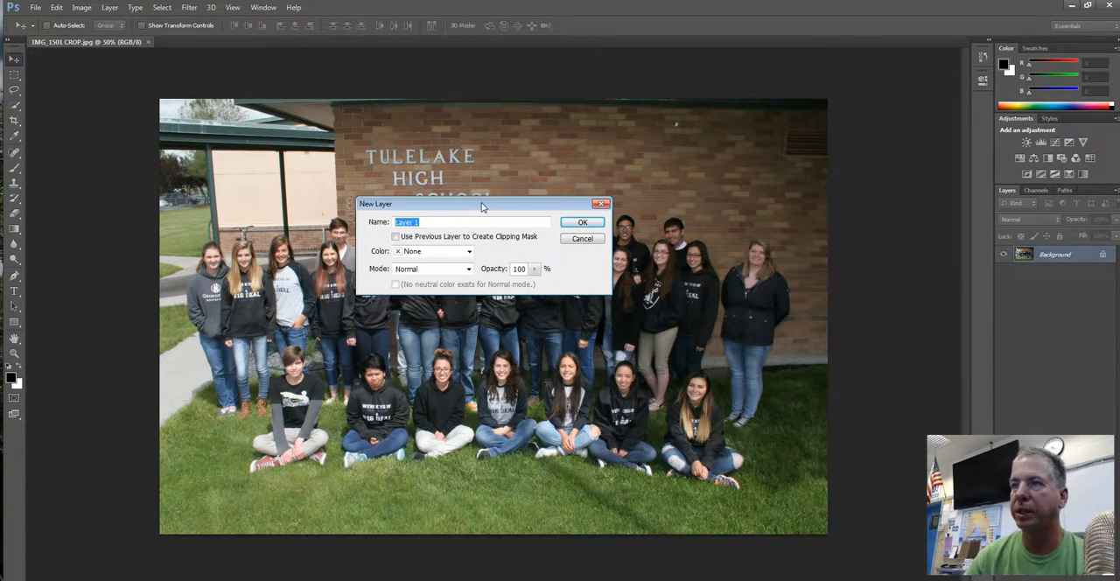
pyautogui.click(469, 271)
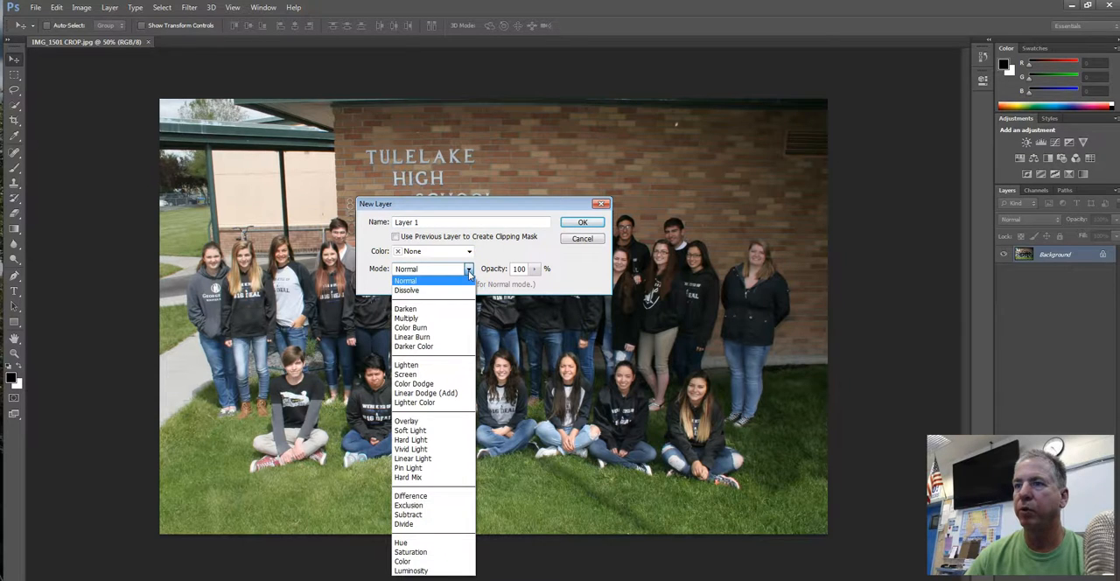
pyautogui.click(408, 423)
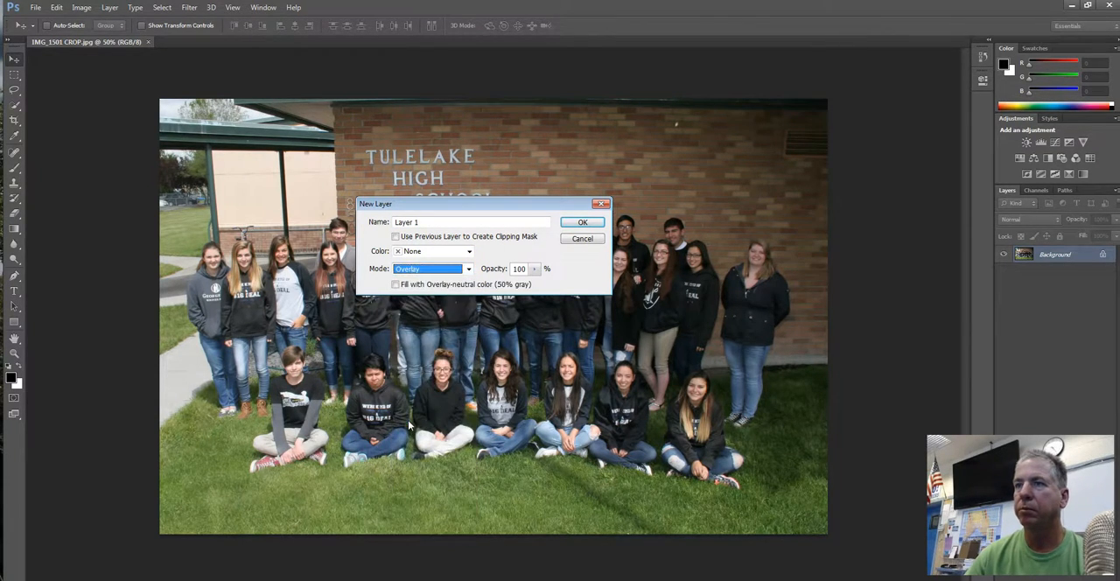
pyautogui.click(396, 285)
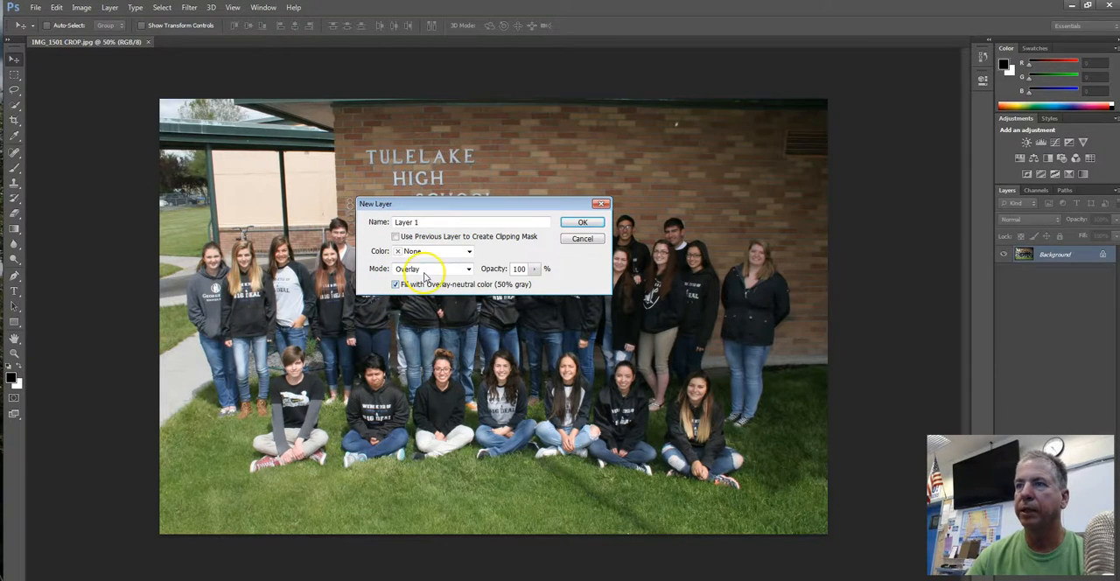
pyautogui.click(583, 224)
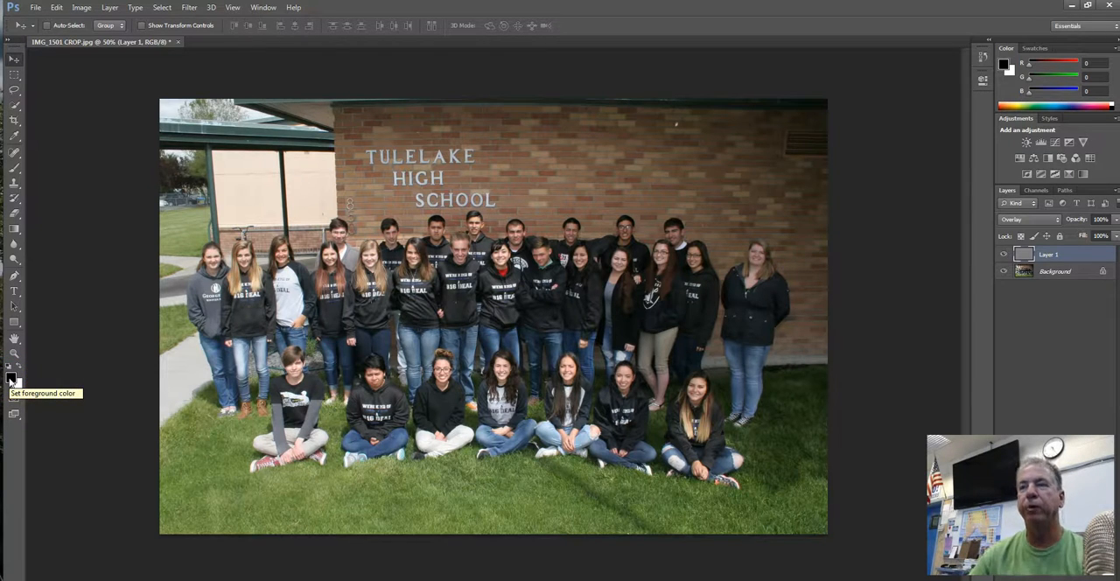
# Swap the foreground and background colors so that white is the foreground color
pyautogui.click(12, 379)
pyautogui.click(20, 369)
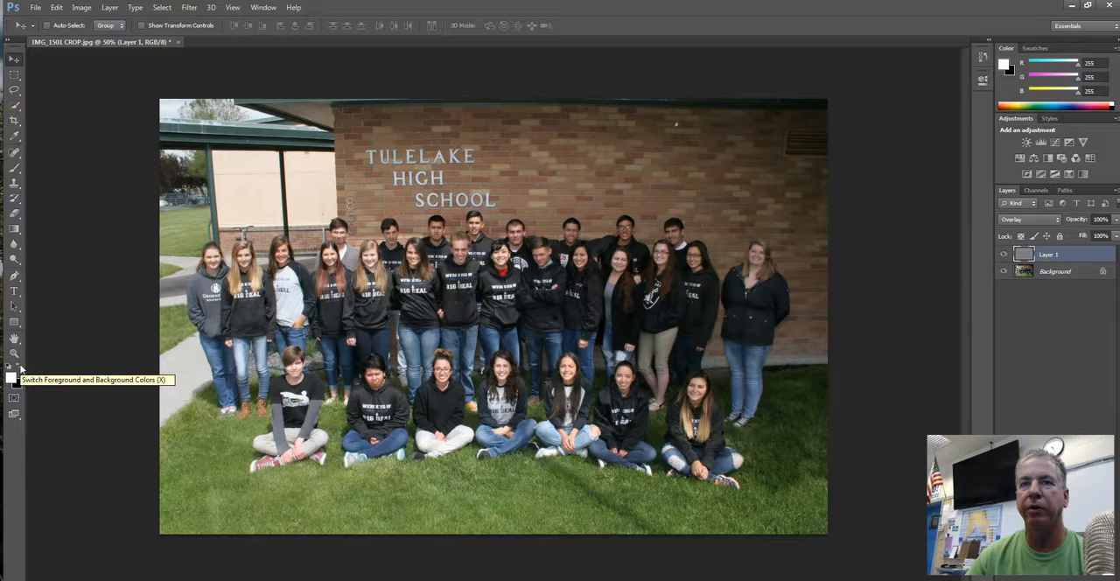
pyautogui.click(19, 369)
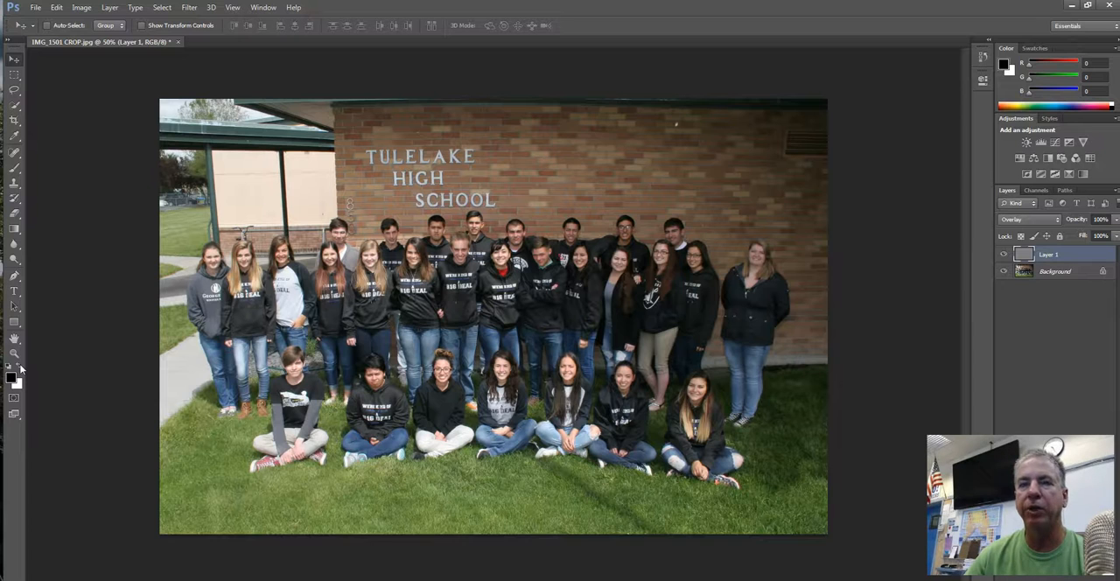
pyautogui.click(19, 369)
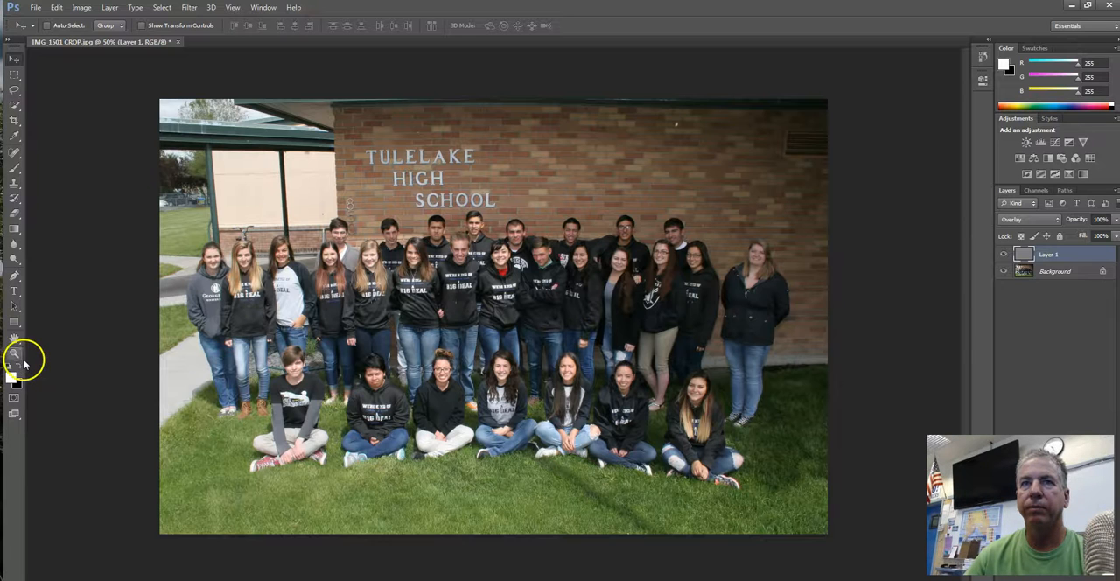
# Choose the Brush tool and set the brush size to 80 px
pyautogui.click(14, 171)
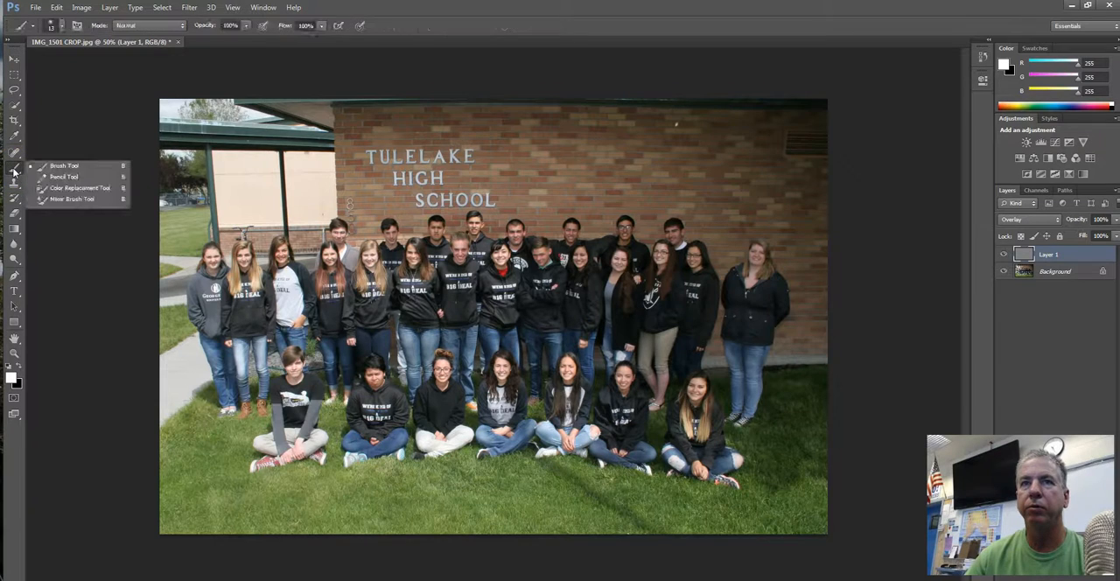
pyautogui.click(64, 166)
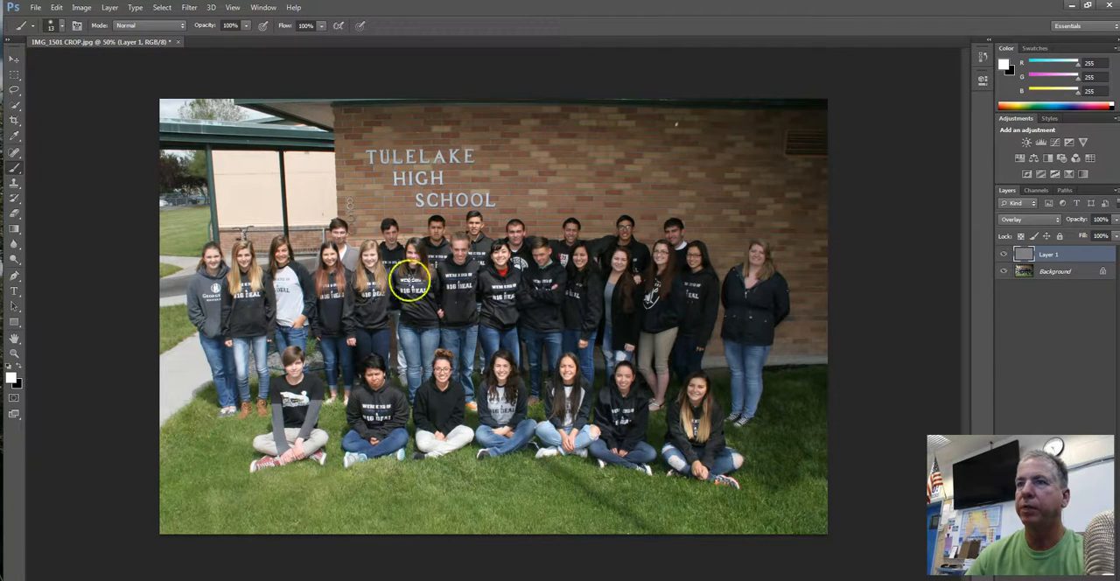
pyautogui.press('[')
pyautogui.press('[')
pyautogui.press('[')
pyautogui.press('[')
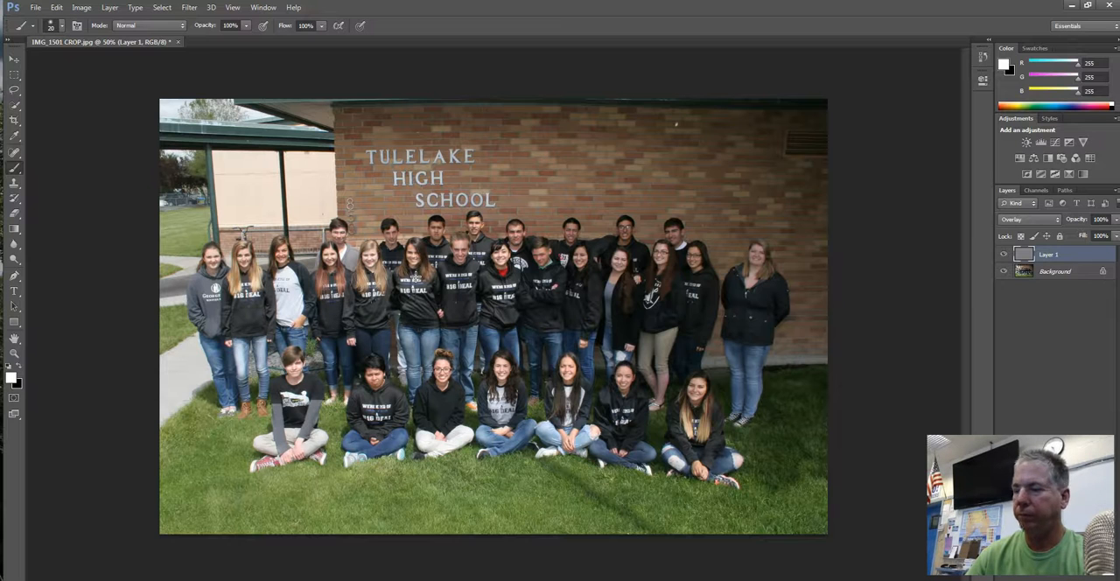
pyautogui.press(']')
pyautogui.press(']')
pyautogui.press(']')
pyautogui.press(']')
pyautogui.press(']')
pyautogui.press(']')
pyautogui.press('[')
pyautogui.press('[')
pyautogui.press('[')
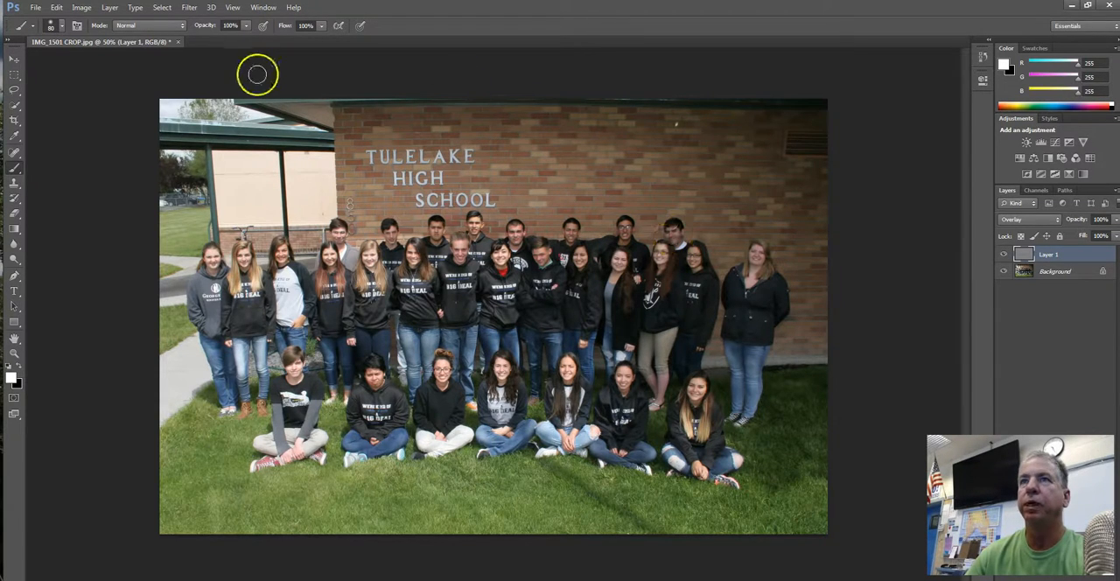
# Set the brush opacity to 26% and its hardness to 0%
pyautogui.click(245, 27)
pyautogui.moveTo(248, 41); pyautogui.dragTo(202, 41)
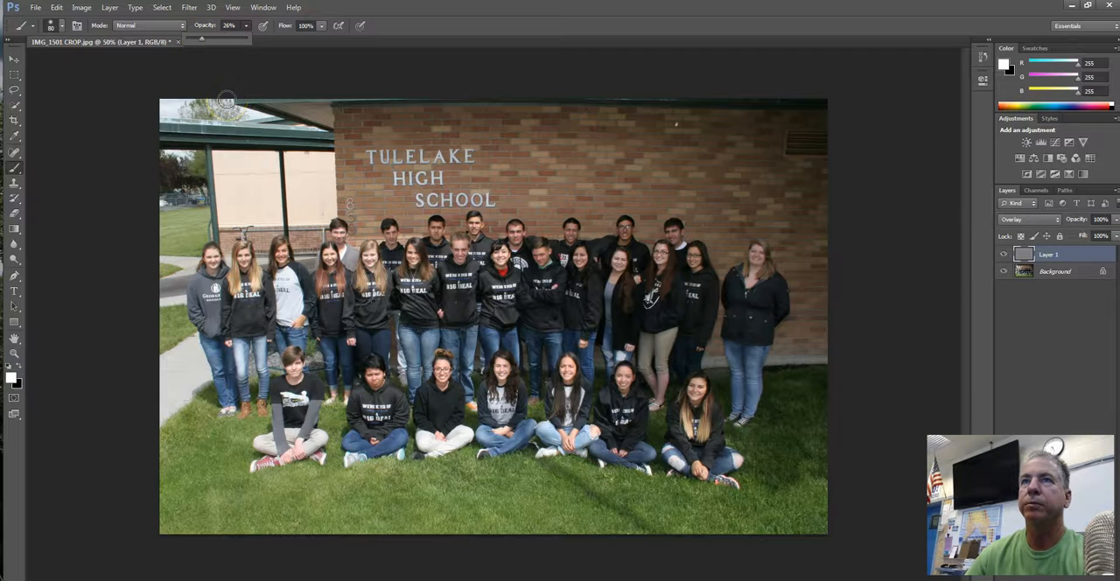
pyautogui.click(61, 27)
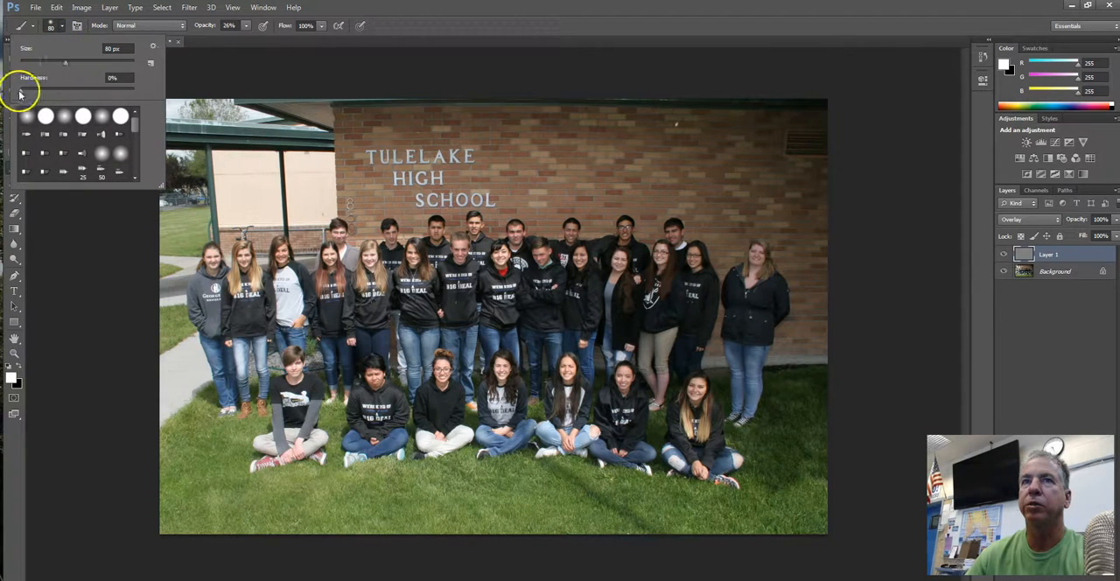
pyautogui.moveTo(22, 91)
pyautogui.mouseDown()
pyautogui.moveTo(156, 97)
pyautogui.moveTo(12, 91)
pyautogui.mouseUp()
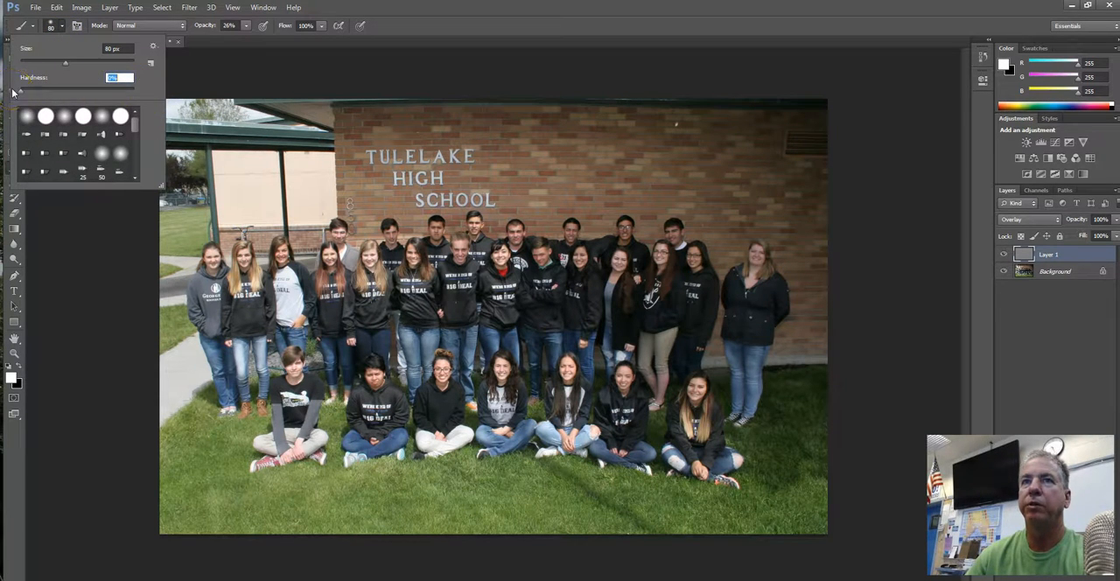
pyautogui.click(333, 72)
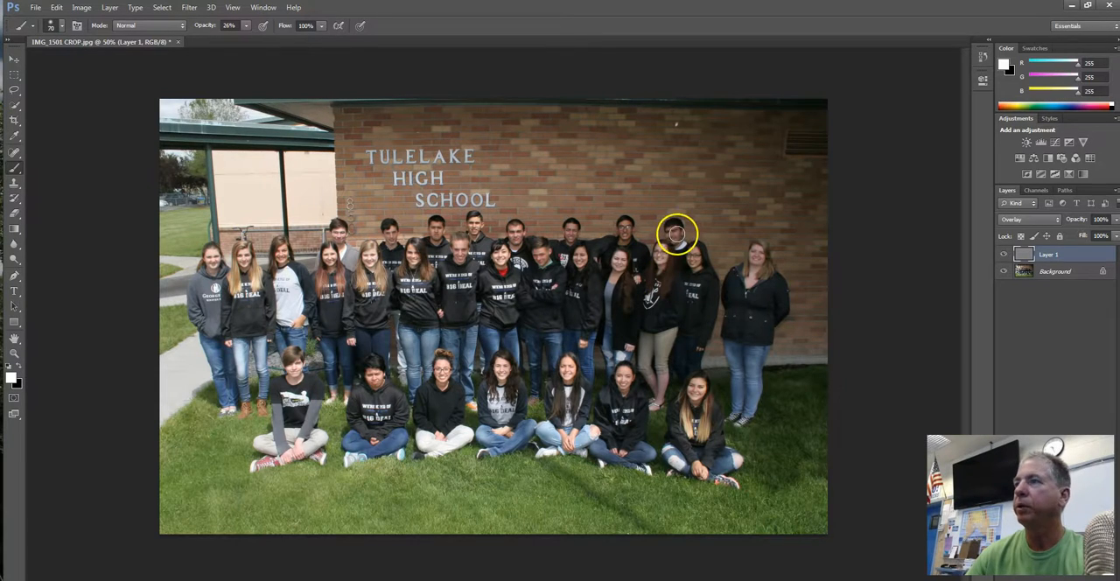
# Brighten the faces of the back-row student at the far right and the one in front of the wall's center with white brush strokes
pyautogui.press('z')
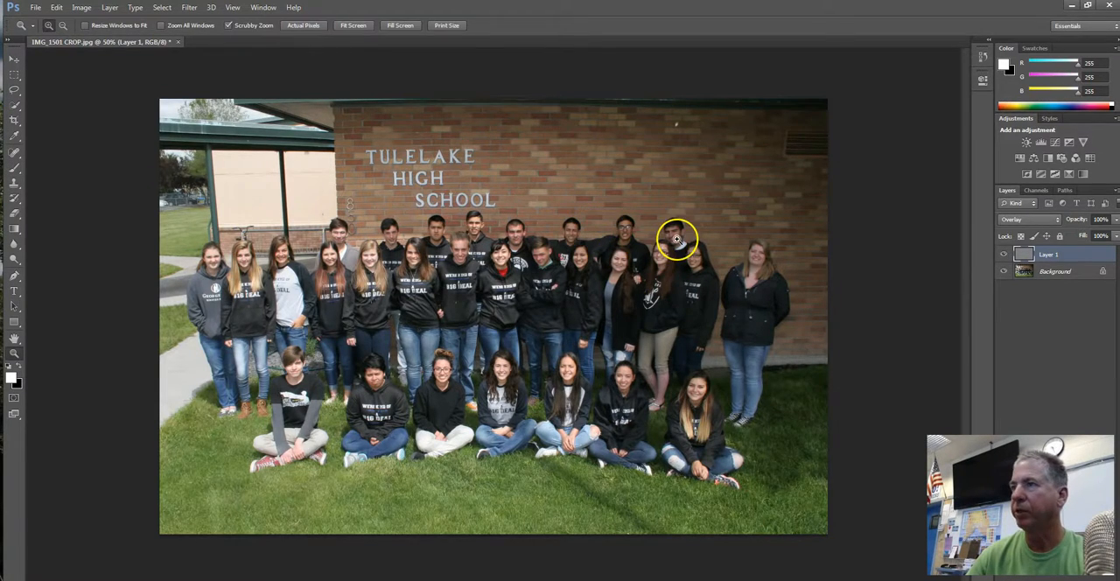
pyautogui.click(676, 240)
pyautogui.click(682, 225)
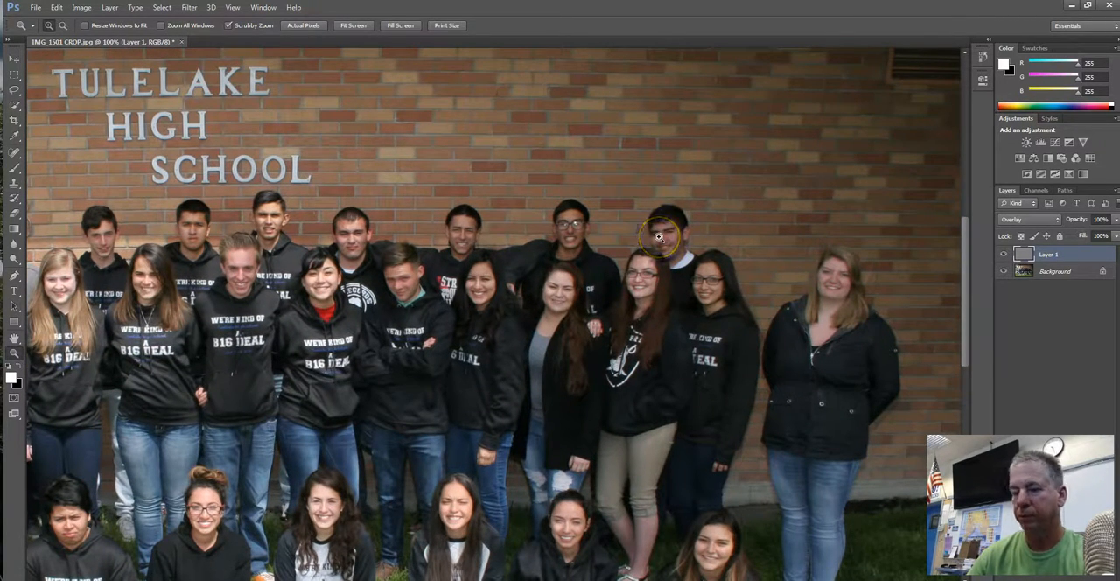
pyautogui.press('b')
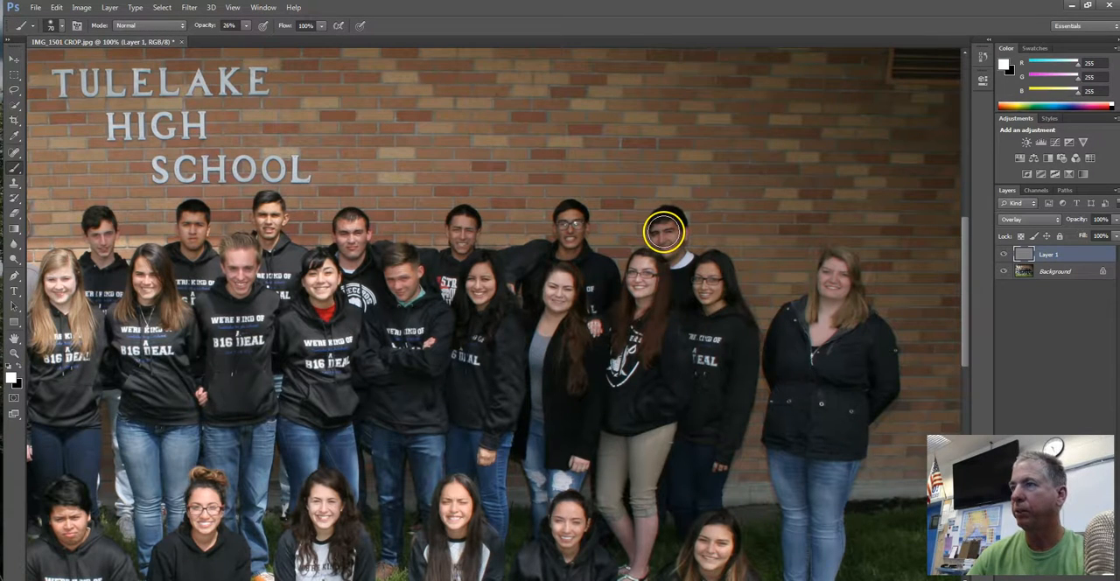
pyautogui.moveTo(662, 233); pyautogui.dragTo(671, 242)
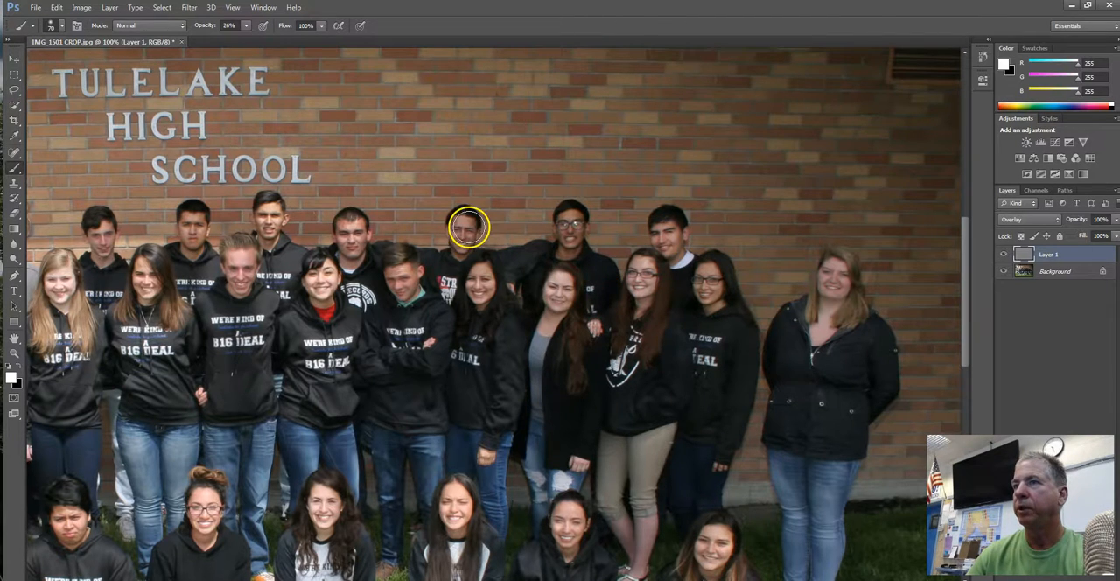
pyautogui.moveTo(461, 227); pyautogui.dragTo(462, 243)
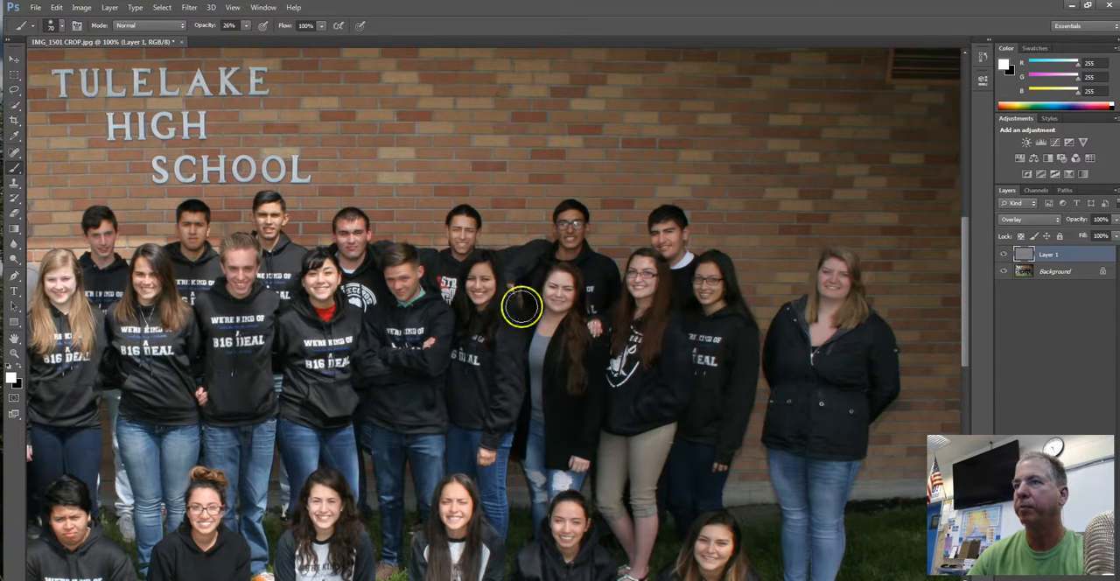
# Lower the brush opacity to 13% and brighten the face of the back-row student wearing glasses
pyautogui.click(245, 26)
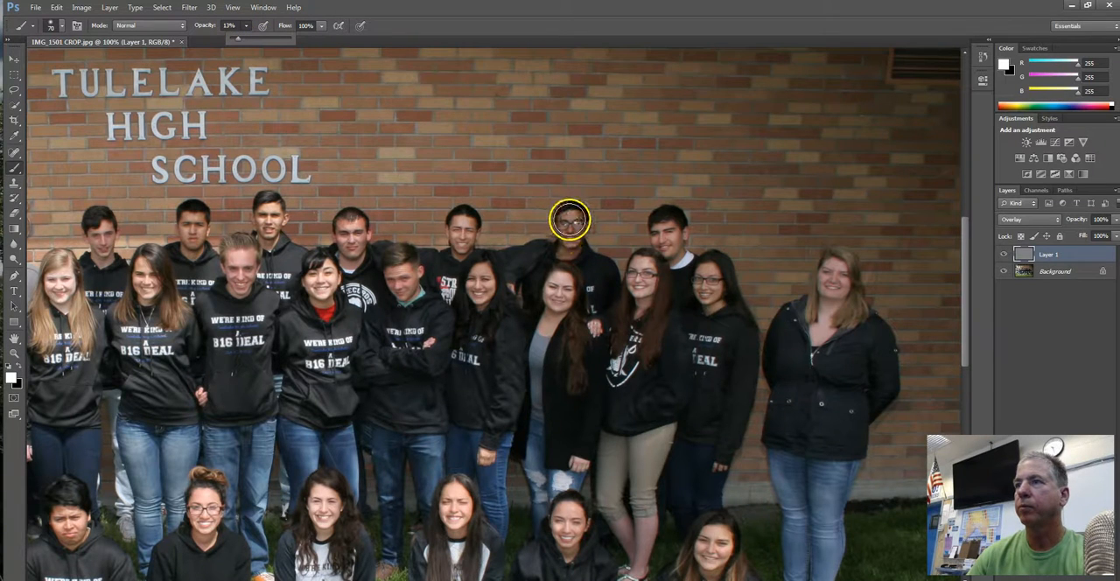
pyautogui.moveTo(569, 222)
pyautogui.mouseDown()
pyautogui.moveTo(579, 291)
pyautogui.moveTo(573, 228)
pyautogui.mouseUp()
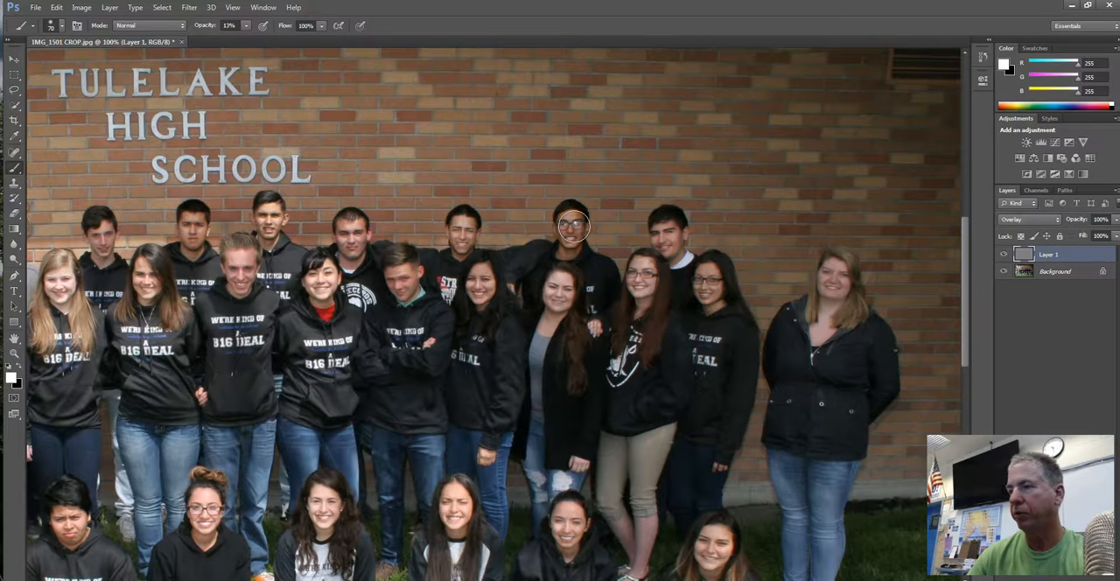
pyautogui.moveTo(573, 225)
pyautogui.mouseDown()
pyautogui.moveTo(581, 237)
pyautogui.moveTo(568, 251)
pyautogui.mouseUp()
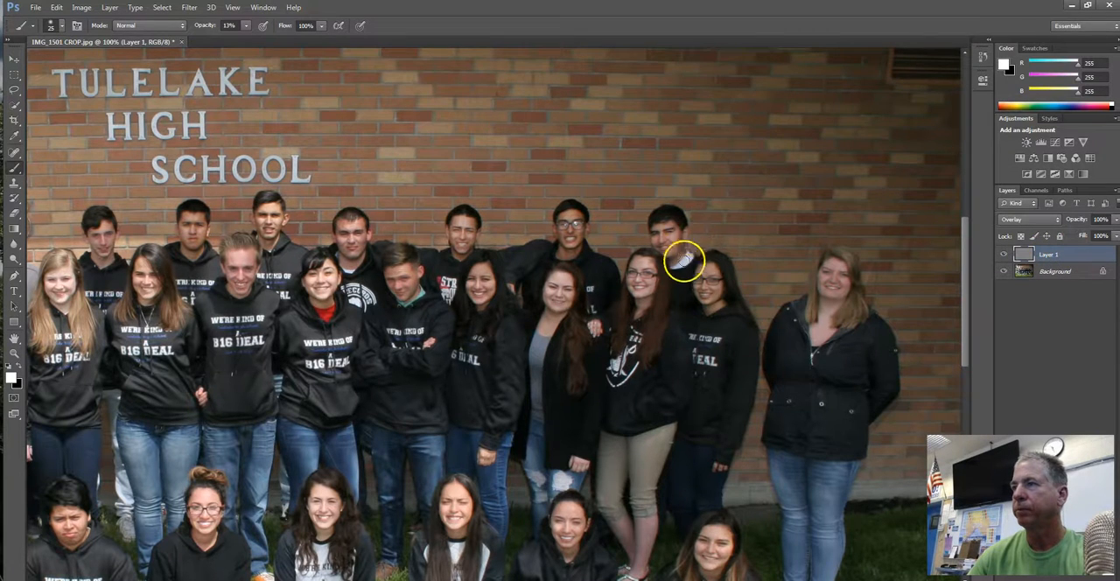
# Enlarge the brush to 40 px and brighten the face of the long-haired student with glasses below the rightmost back-row student
pyautogui.press(']')
pyautogui.press(']')
pyautogui.press(']')
pyautogui.moveTo(701, 274)
pyautogui.mouseDown()
pyautogui.moveTo(718, 280)
pyautogui.moveTo(706, 296)
pyautogui.moveTo(702, 275)
pyautogui.mouseUp()
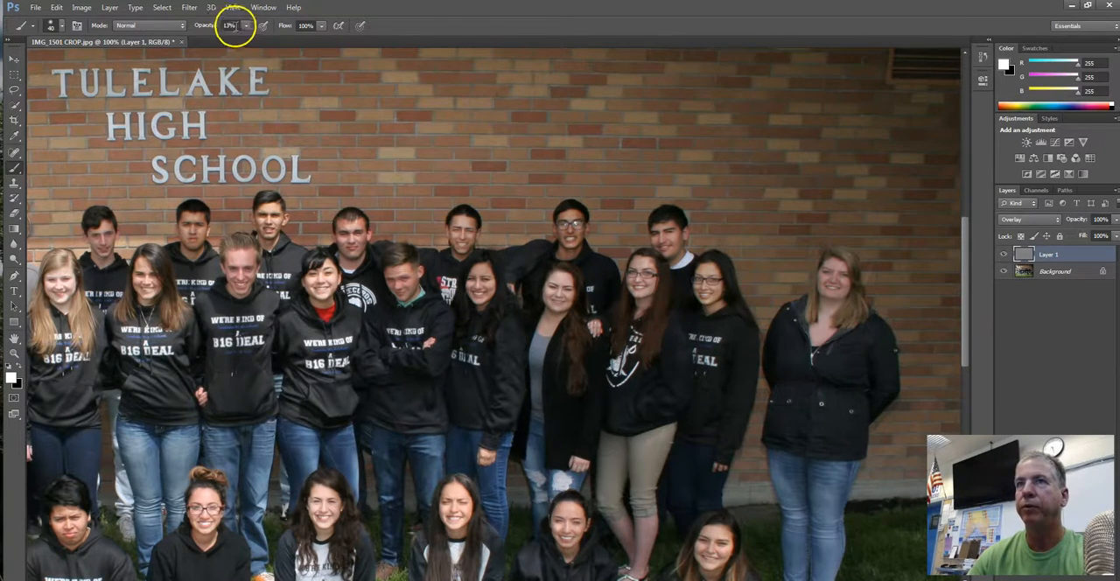
# Raise the brush opacity to 100% and enlarge the brush to 50 px
pyautogui.click(246, 25)
pyautogui.moveTo(243, 37); pyautogui.dragTo(317, 59)
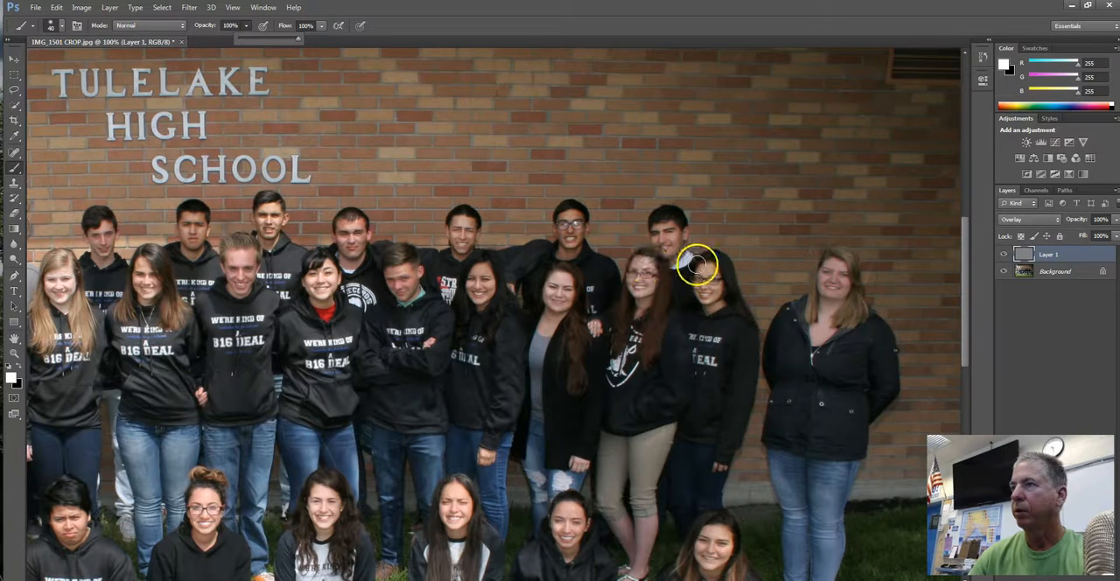
pyautogui.press(']')
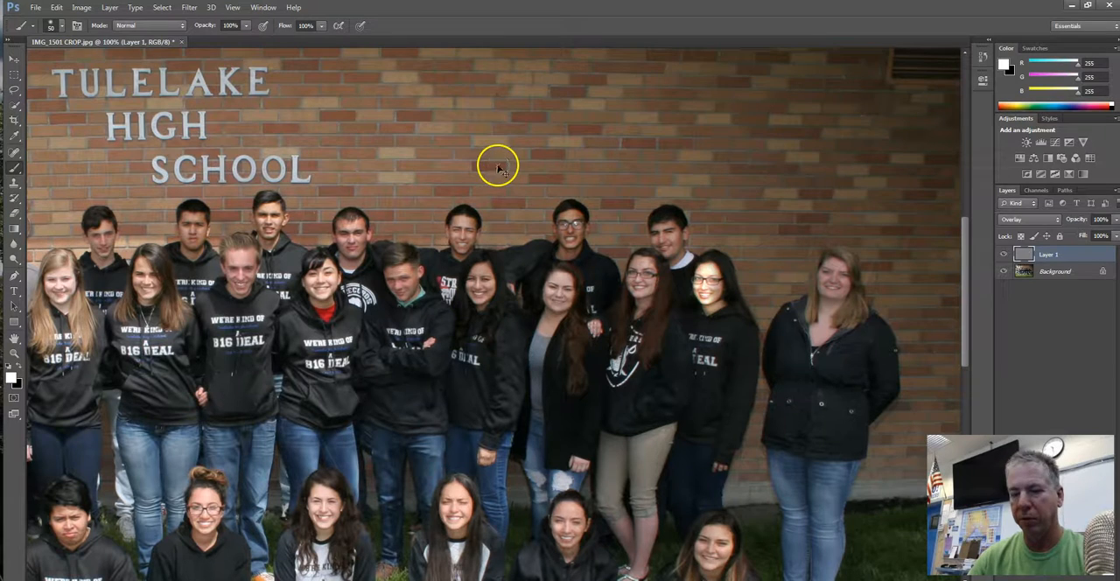
# Set the brush opacity to 15% and brighten the shadowed faces of the middle-row girls and the back-row student behind them
pyautogui.click(247, 26)
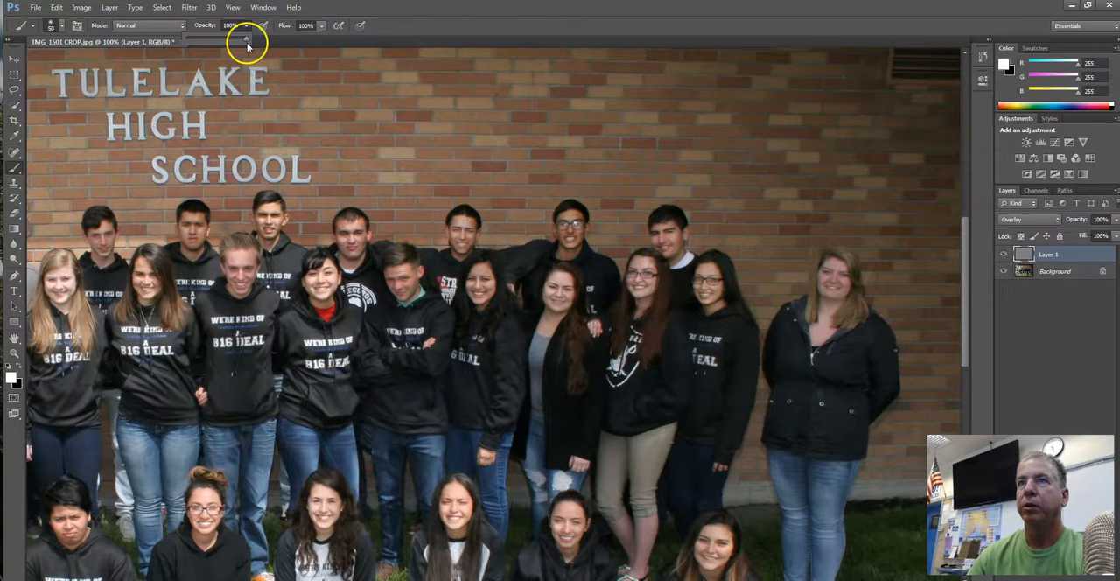
pyautogui.moveTo(244, 41); pyautogui.dragTo(195, 38)
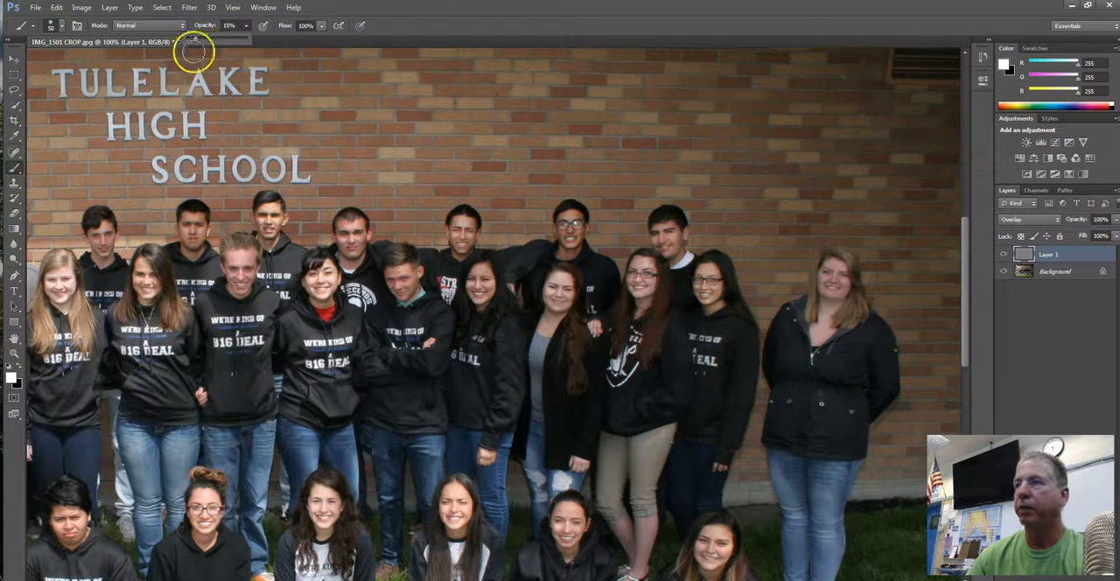
pyautogui.click(718, 268)
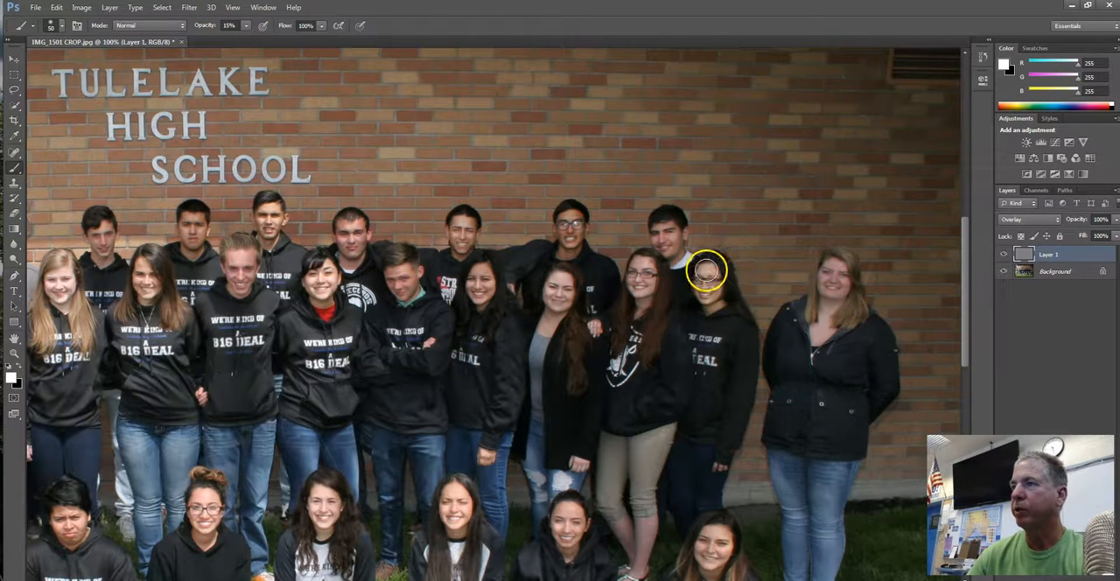
pyautogui.moveTo(700, 289)
pyautogui.mouseDown()
pyautogui.moveTo(718, 298)
pyautogui.moveTo(715, 280)
pyautogui.moveTo(710, 305)
pyautogui.mouseUp()
pyautogui.moveTo(646, 290)
pyautogui.mouseDown()
pyautogui.moveTo(639, 270)
pyautogui.moveTo(642, 307)
pyautogui.mouseUp()
pyautogui.moveTo(494, 268)
pyautogui.mouseDown()
pyautogui.moveTo(475, 283)
pyautogui.moveTo(480, 300)
pyautogui.moveTo(490, 283)
pyautogui.mouseUp()
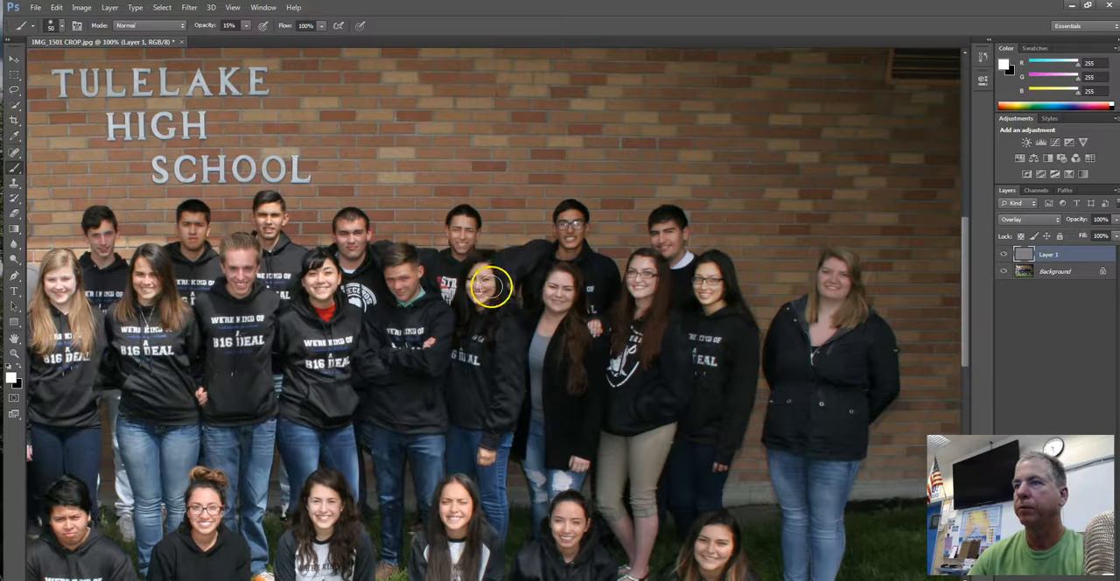
pyautogui.moveTo(476, 232); pyautogui.dragTo(464, 226)
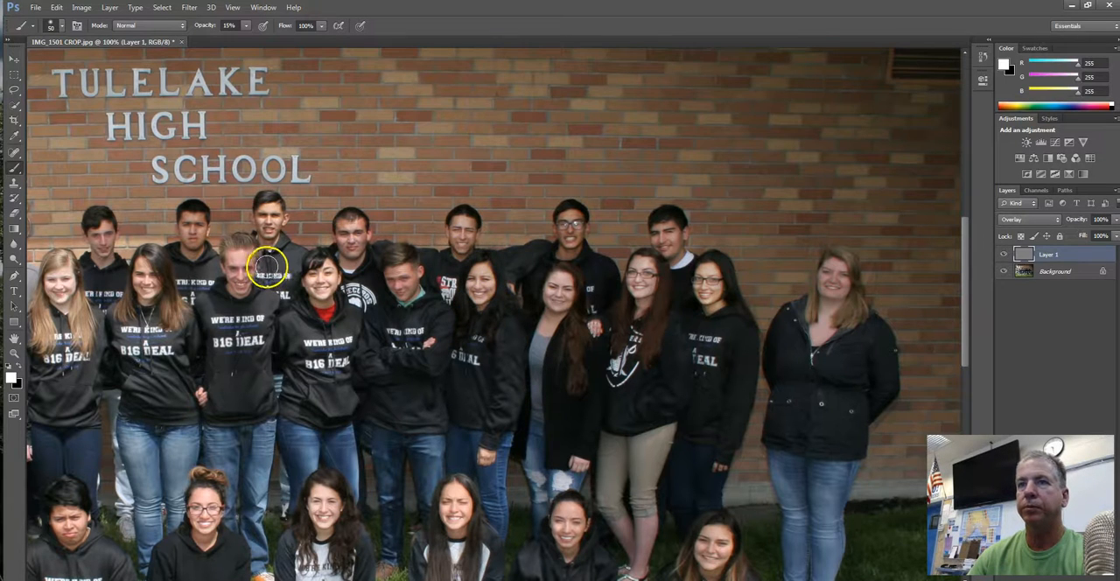
# Brighten the shadowed faces of the short-haired blond student and the long-haired girl beside him in the middle row, enlarging the brush
pyautogui.moveTo(236, 257); pyautogui.dragTo(244, 282)
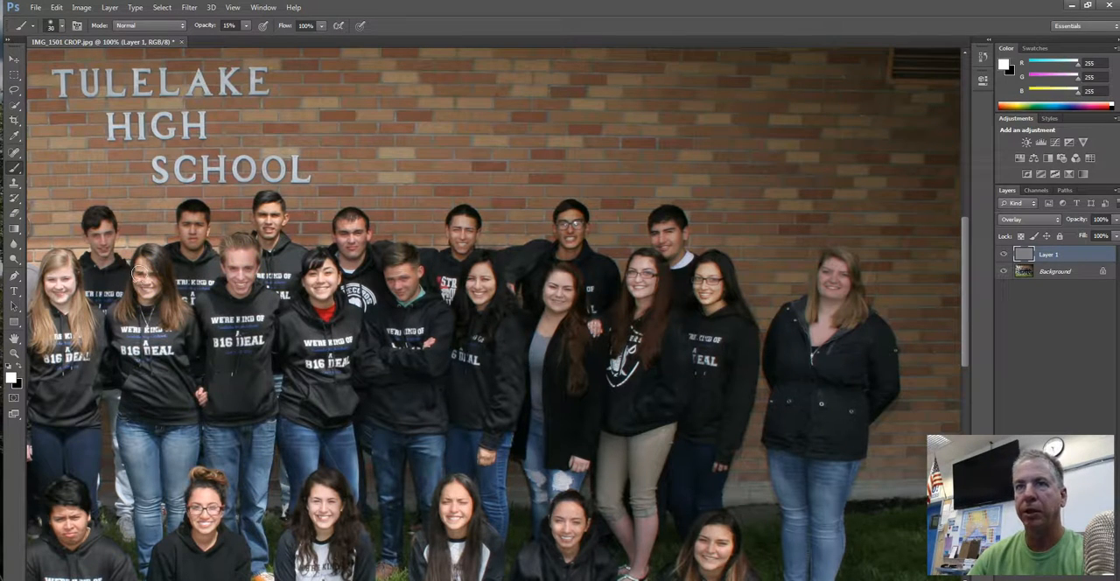
pyautogui.press(']')
pyautogui.press(']')
pyautogui.moveTo(143, 275); pyautogui.dragTo(159, 274)
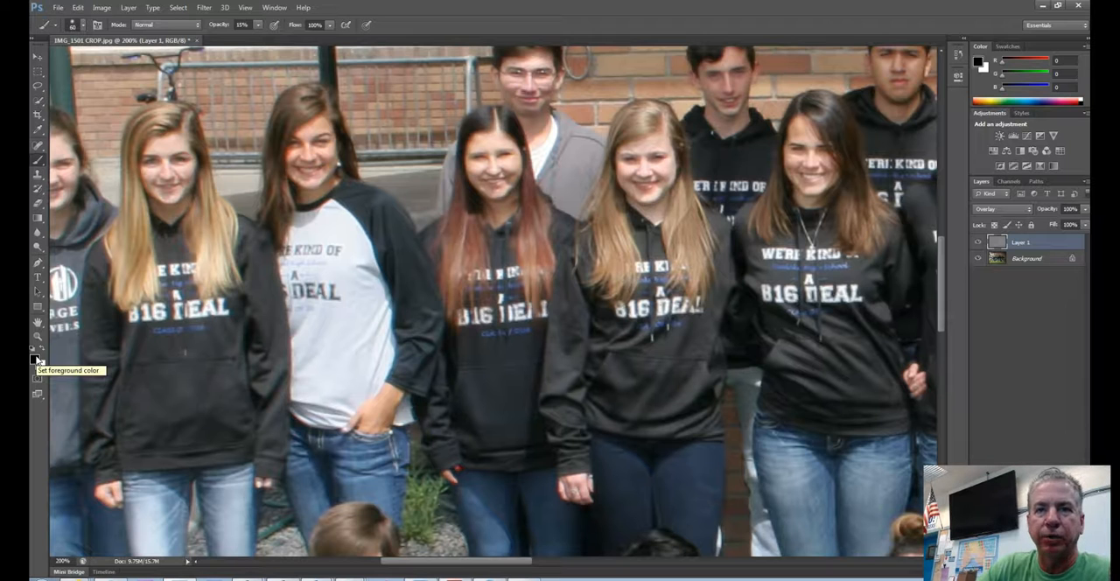
# Reset the colors to a black foreground and darken the overexposed face of the front-row student in the duck T-shirt with the 15% brush
pyautogui.press('d')
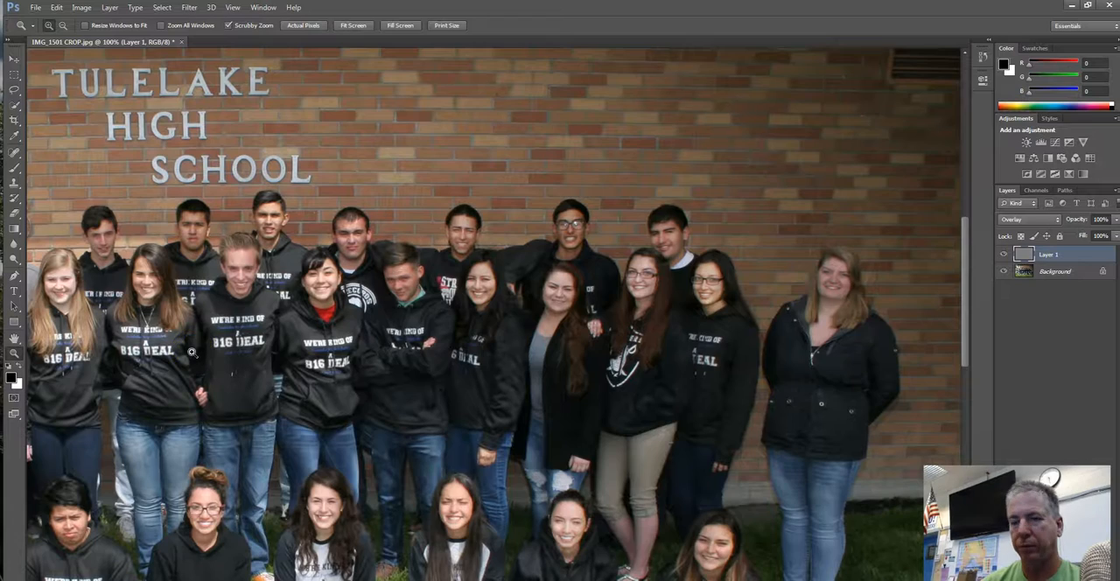
pyautogui.keyDown('alt'); pyautogui.click(192, 351); pyautogui.keyUp('alt')
pyautogui.keyDown('alt'); pyautogui.click(192, 352); pyautogui.keyUp('alt')
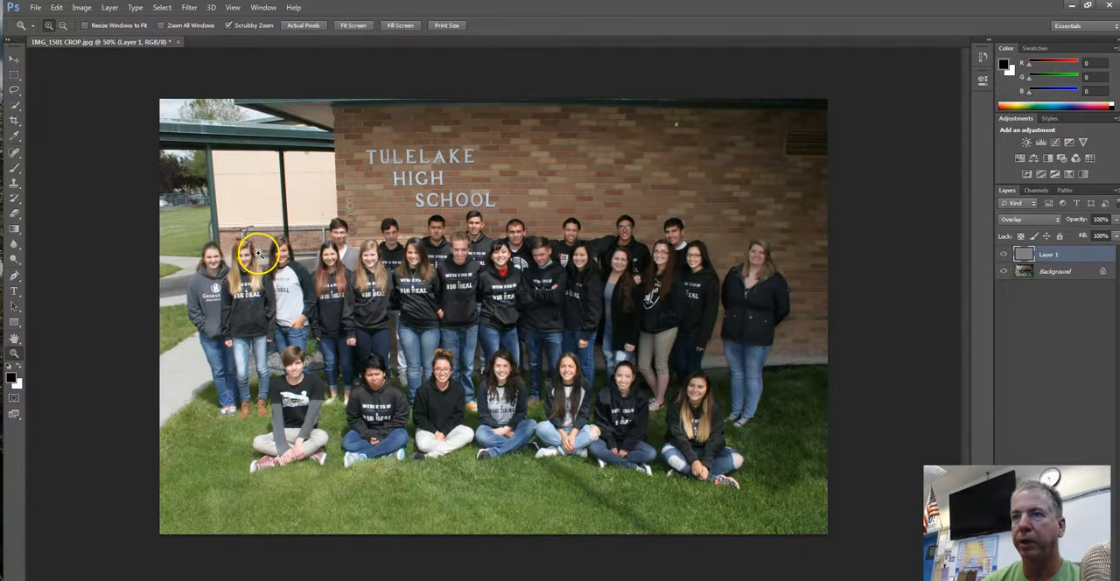
pyautogui.click(280, 375)
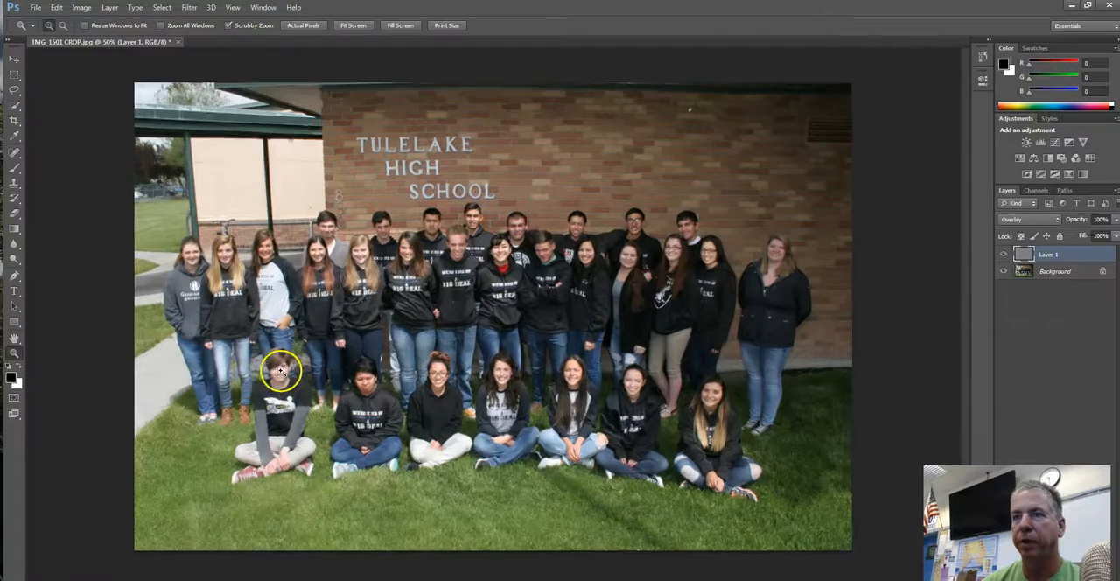
pyautogui.click(220, 427)
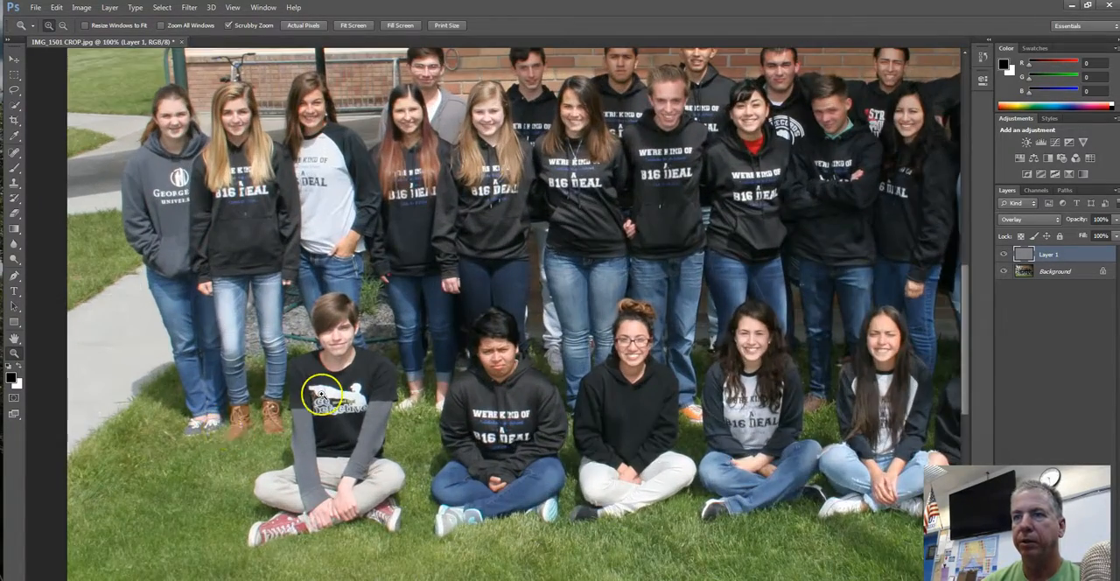
pyautogui.click(321, 395)
pyautogui.click(321, 395)
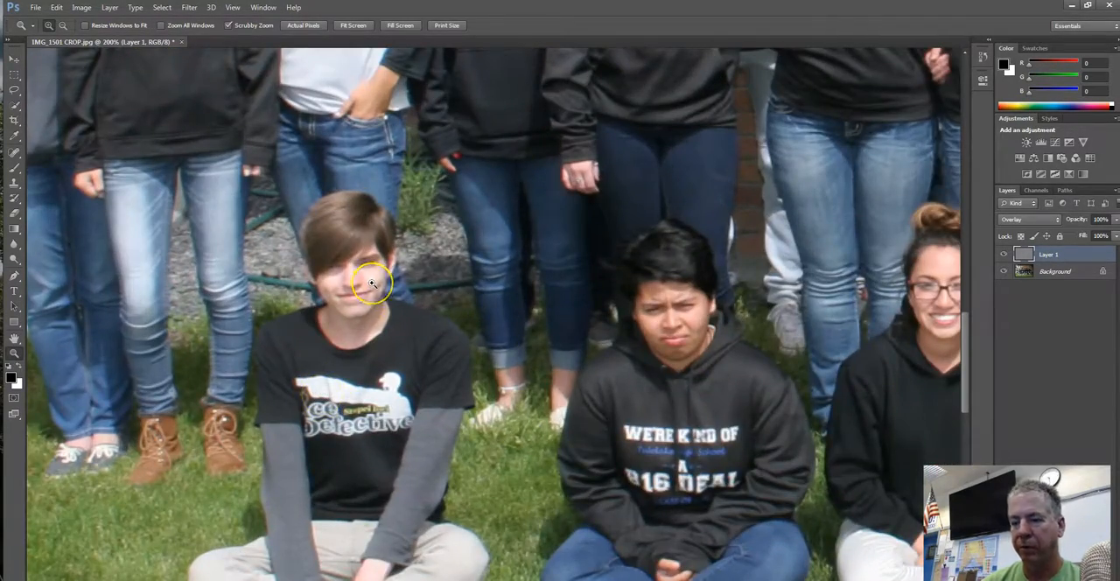
pyautogui.press('b')
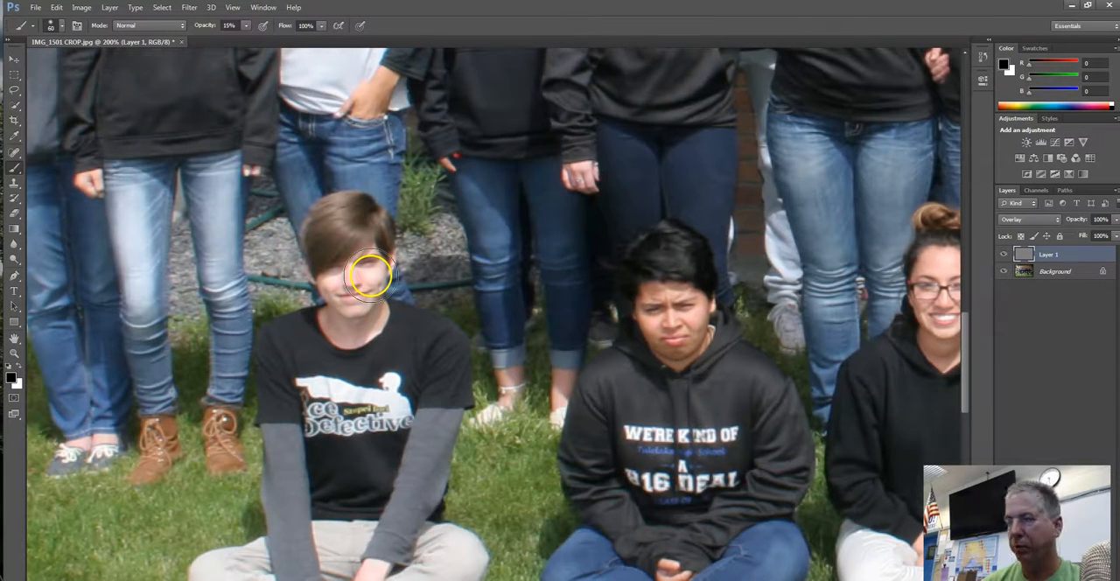
pyautogui.moveTo(348, 286)
pyautogui.mouseDown()
pyautogui.moveTo(372, 267)
pyautogui.moveTo(336, 308)
pyautogui.moveTo(336, 289)
pyautogui.moveTo(338, 326)
pyautogui.moveTo(365, 307)
pyautogui.moveTo(388, 406)
pyautogui.moveTo(445, 519)
pyautogui.mouseUp()
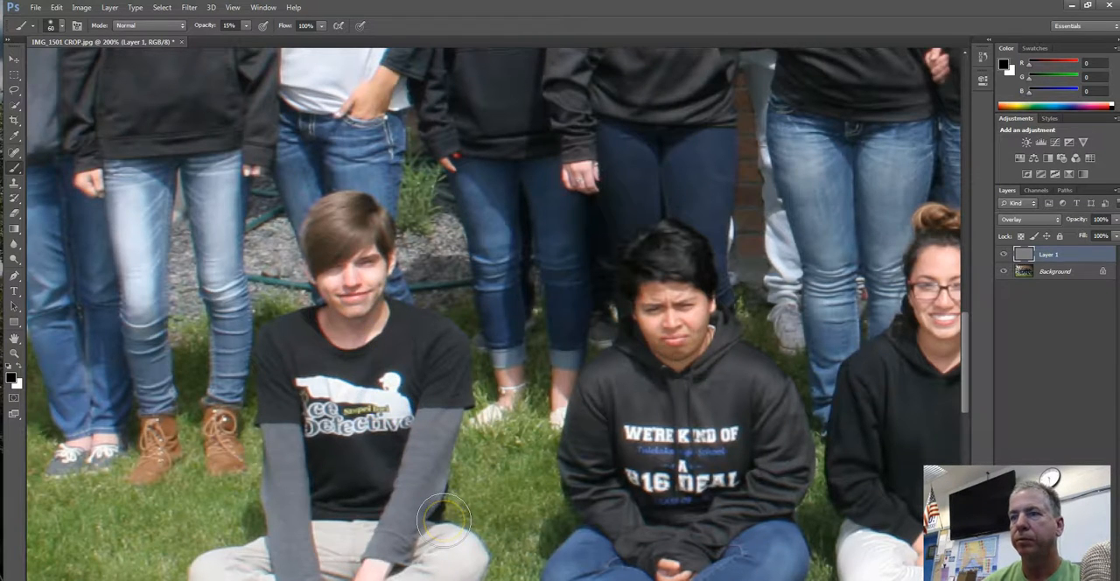
pyautogui.moveTo(444, 519); pyautogui.dragTo(425, 401)
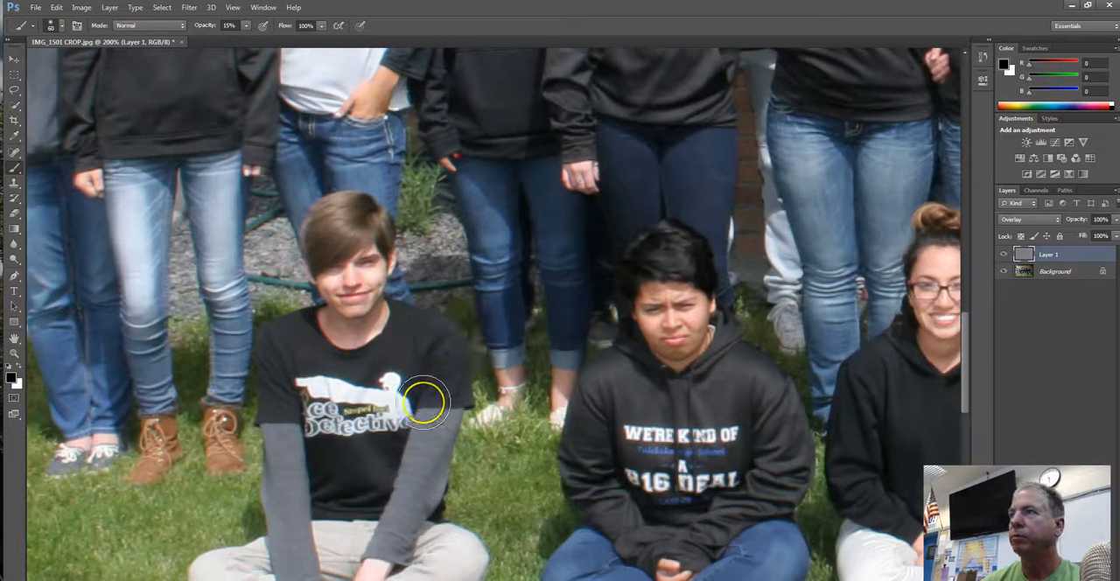
# Darken the overexposed faces of the red-haired girl and the two blonde girls in black hoodies in the middle row with the black brush
pyautogui.scroll(5, 426, 401)
pyautogui.scroll(10, 424, 402)
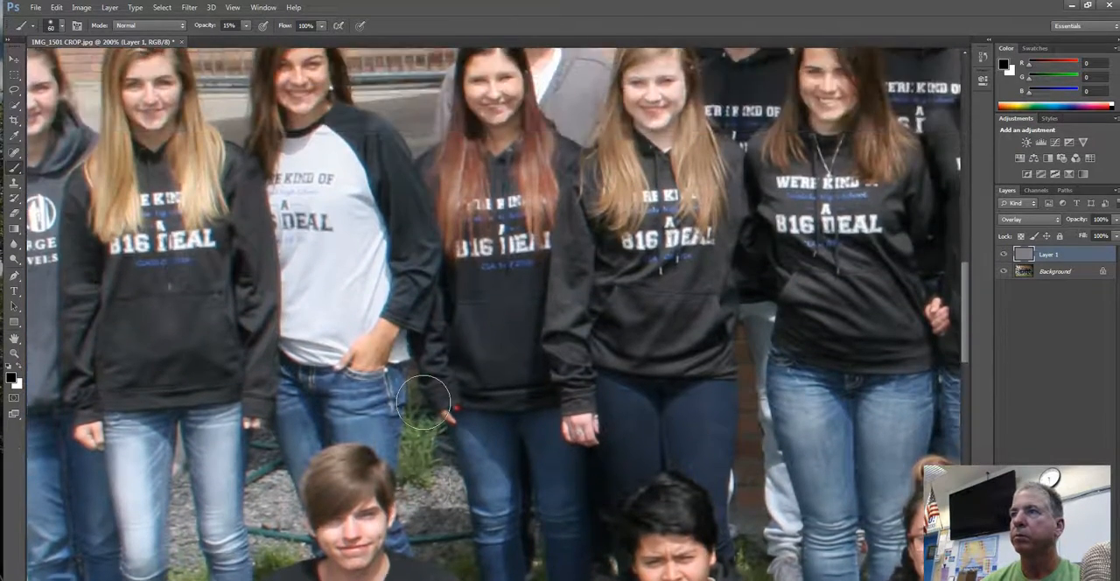
pyautogui.moveTo(613, 196)
pyautogui.mouseDown()
pyautogui.moveTo(654, 157)
pyautogui.moveTo(655, 210)
pyautogui.moveTo(675, 187)
pyautogui.mouseUp()
pyautogui.moveTo(463, 199); pyautogui.dragTo(463, 200)
pyautogui.moveTo(178, 155); pyautogui.dragTo(165, 160)
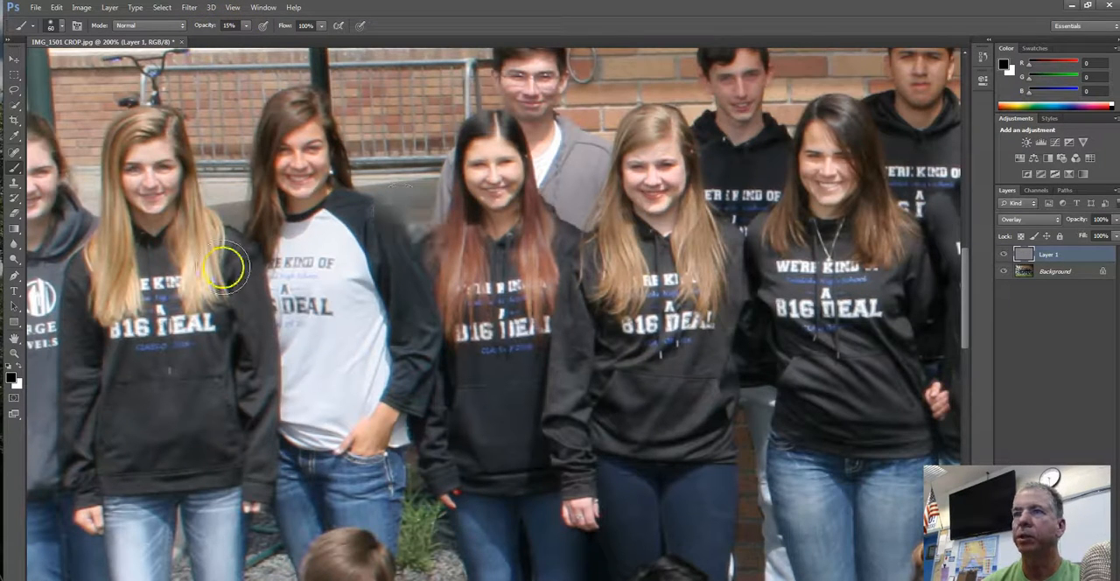
pyautogui.click(158, 441)
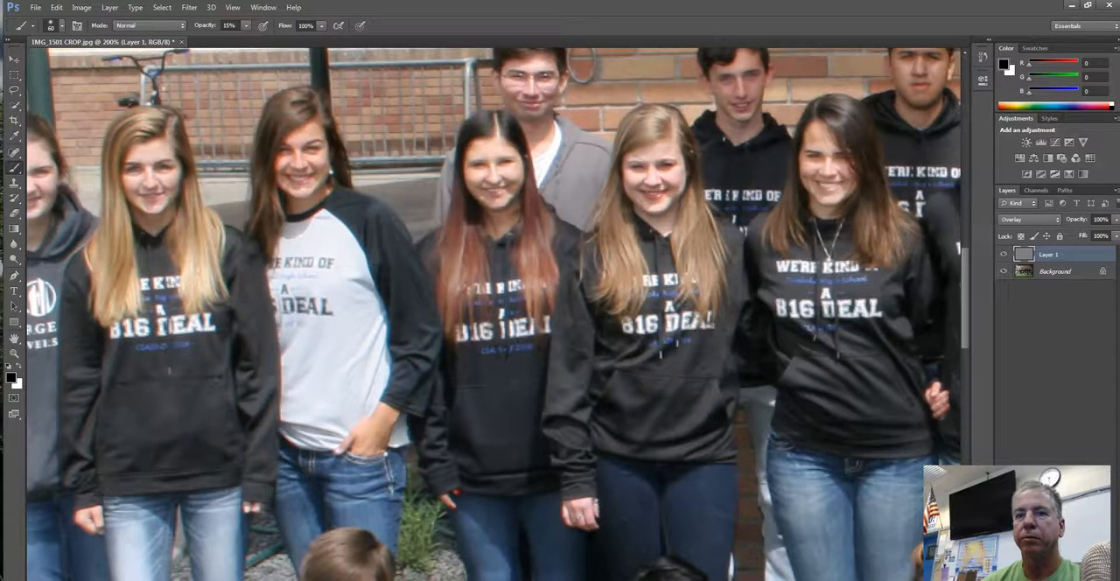